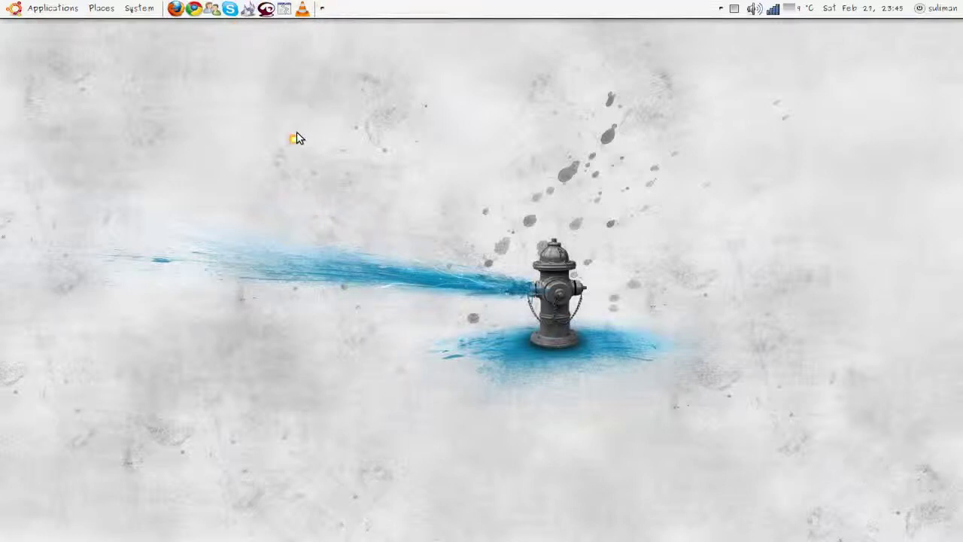
- Review the desktop background and visual effects options in Appearance Preferences, then close it
{"action": "right_click", "coordinate": [311, 146]}
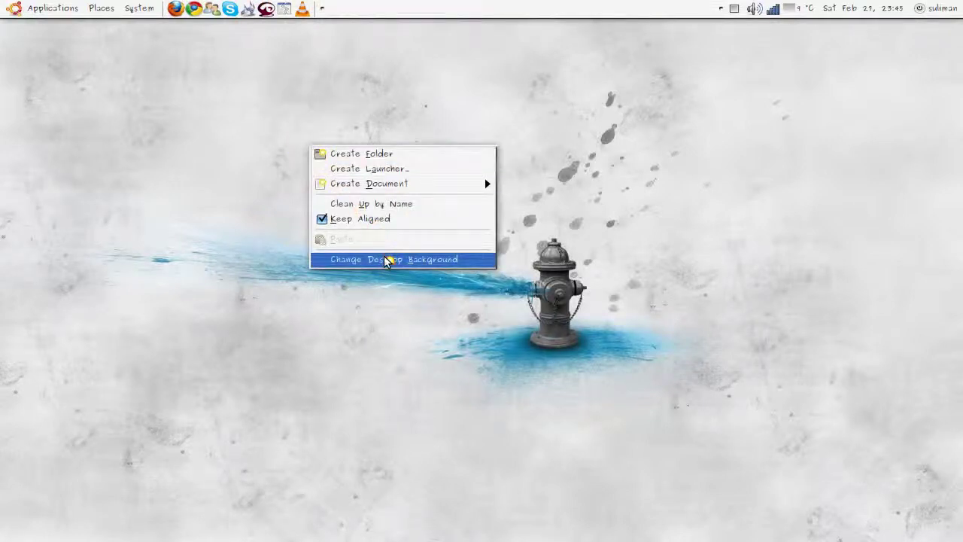
{"action": "left_click", "coordinate": [385, 259]}
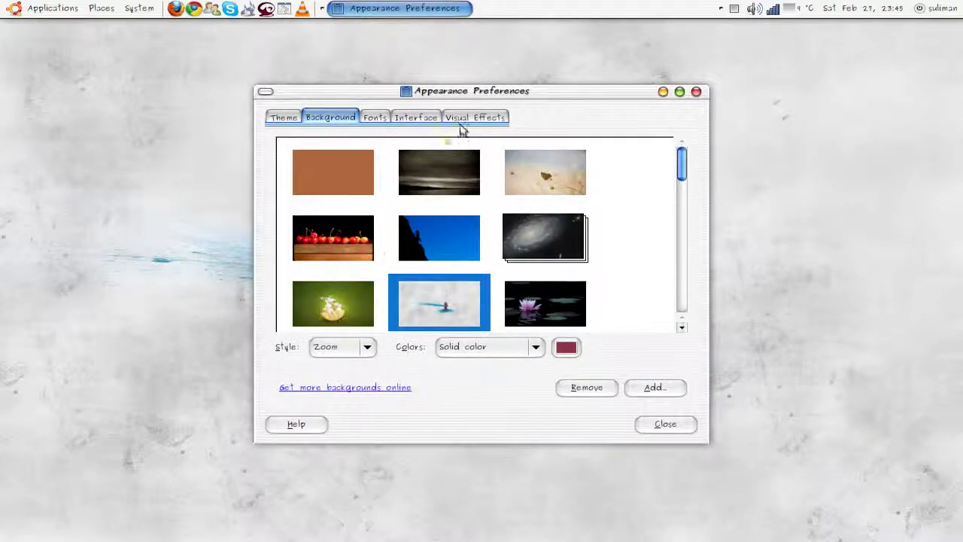
{"action": "left_click", "coordinate": [464, 123]}
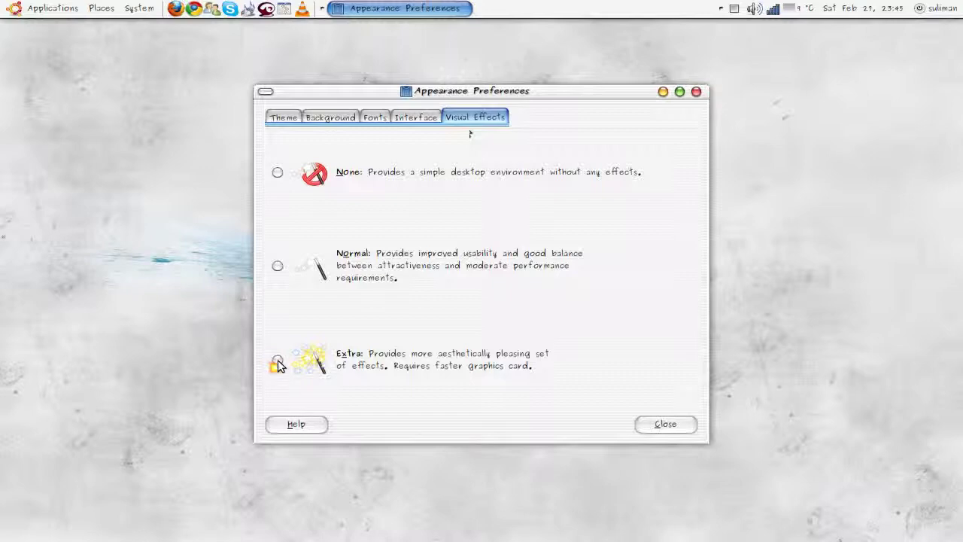
{"action": "left_click", "coordinate": [663, 425]}
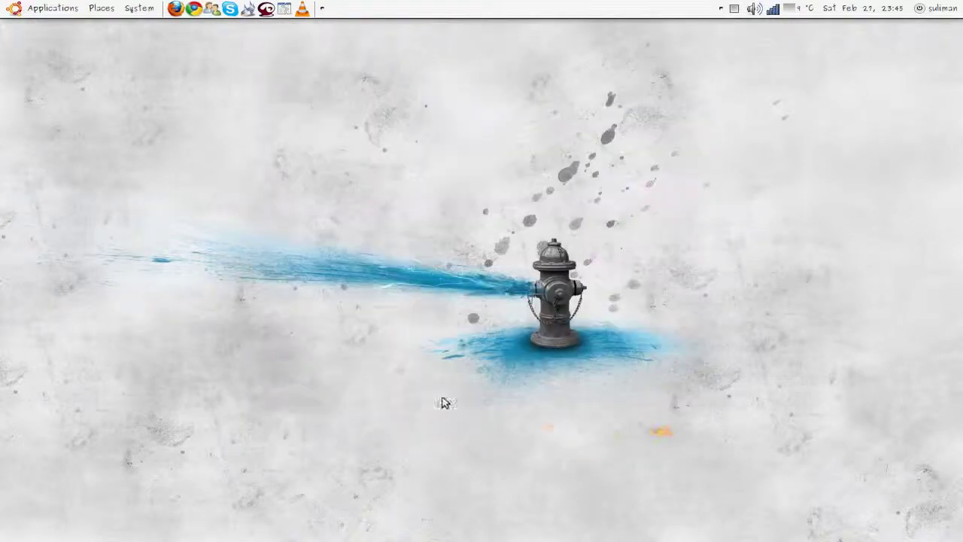
- Try activating the NVIDIA version 173 driver in Hardware Drivers, then close the window
{"action": "left_click", "coordinate": [140, 8]}
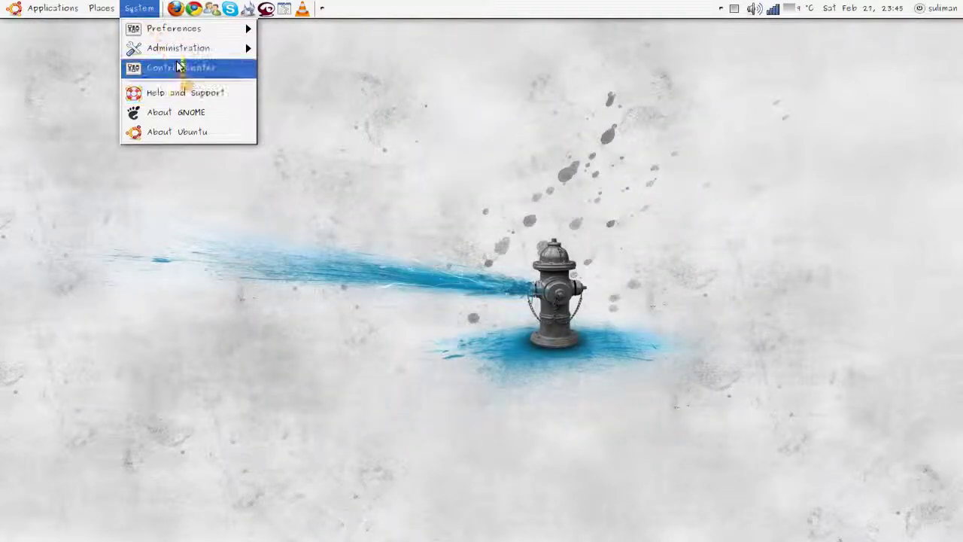
{"action": "mouse_move", "coordinate": [178, 47]}
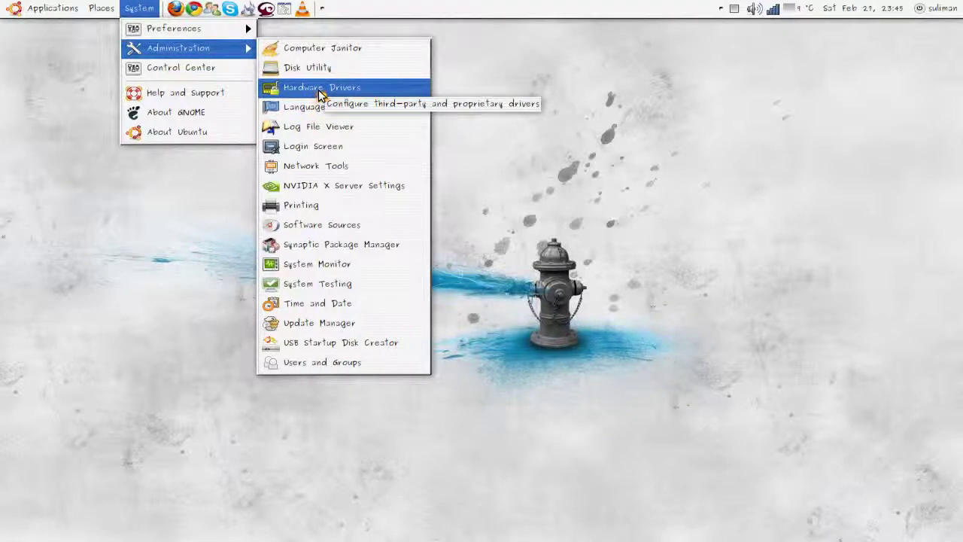
{"action": "left_click", "coordinate": [320, 92]}
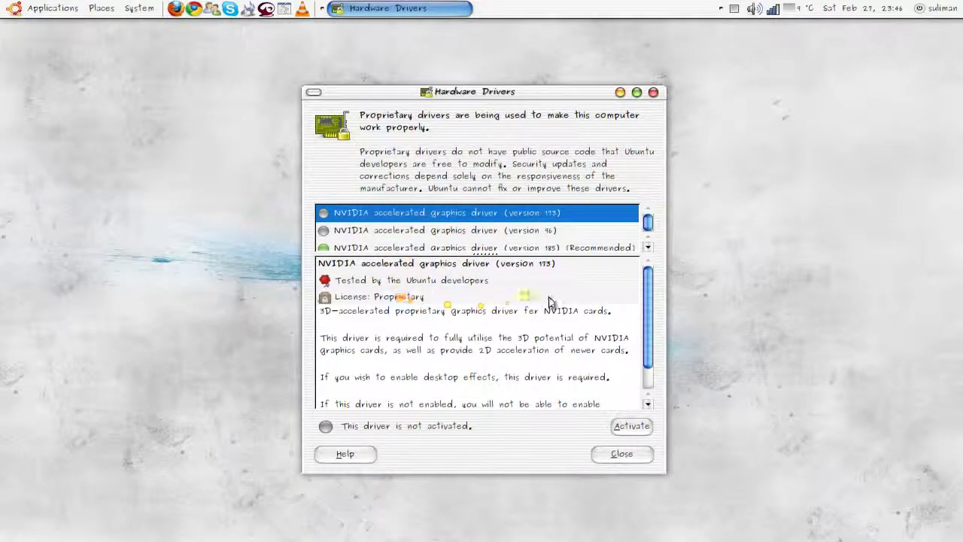
{"action": "scroll", "coordinate": [650, 230], "scroll_direction": "down", "scroll_amount": 1}
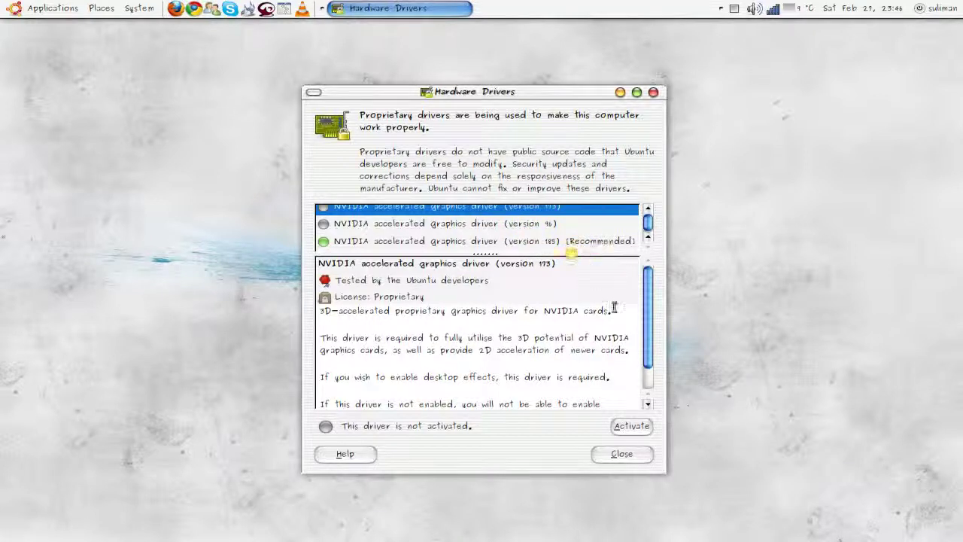
{"action": "left_click", "coordinate": [632, 427]}
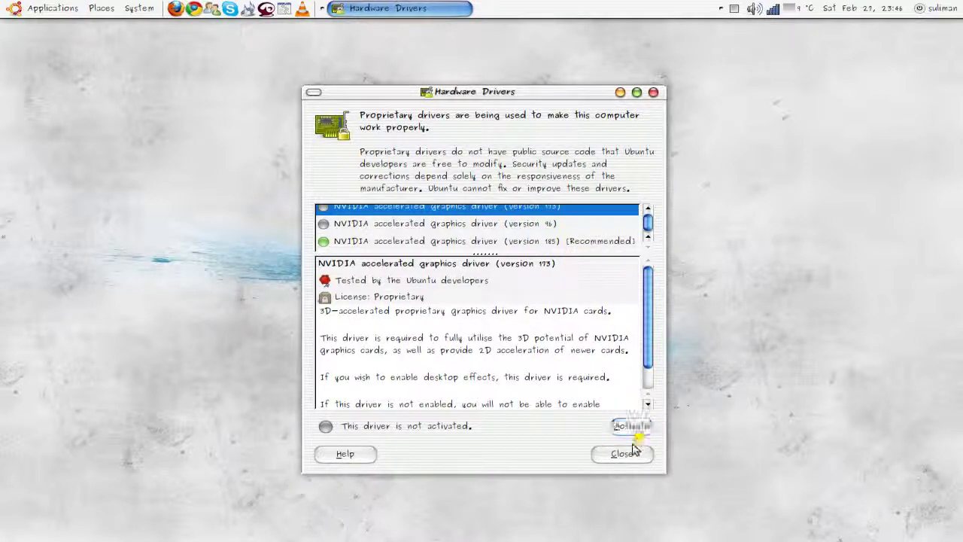
{"action": "left_click", "coordinate": [621, 454]}
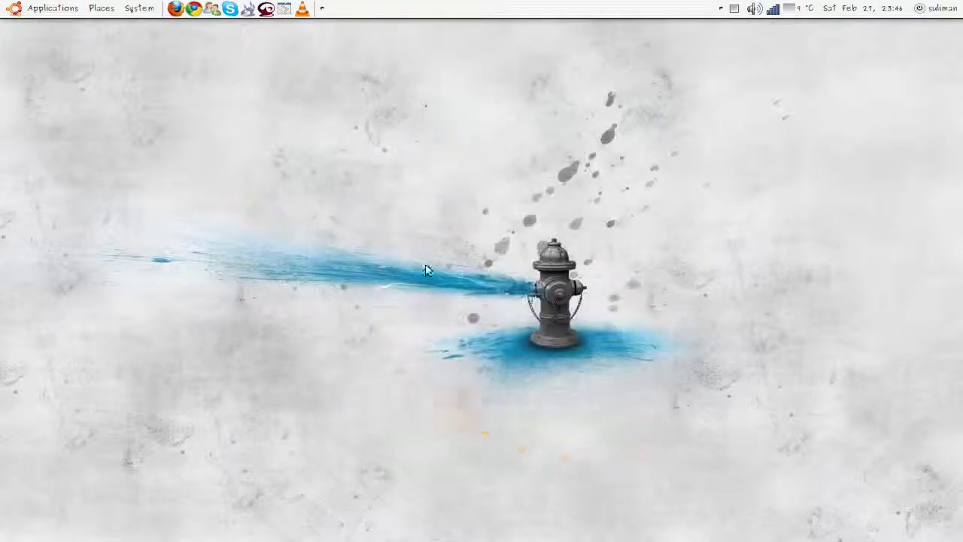
- Launch VLC media player, move its window toward the screen centre, then close it
{"action": "right_click", "coordinate": [465, 228]}
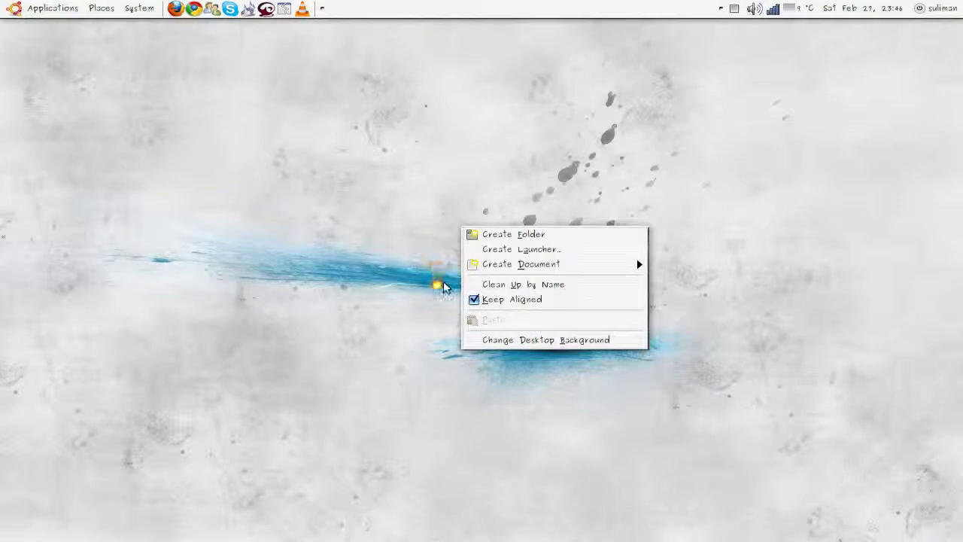
{"action": "left_click", "coordinate": [471, 340]}
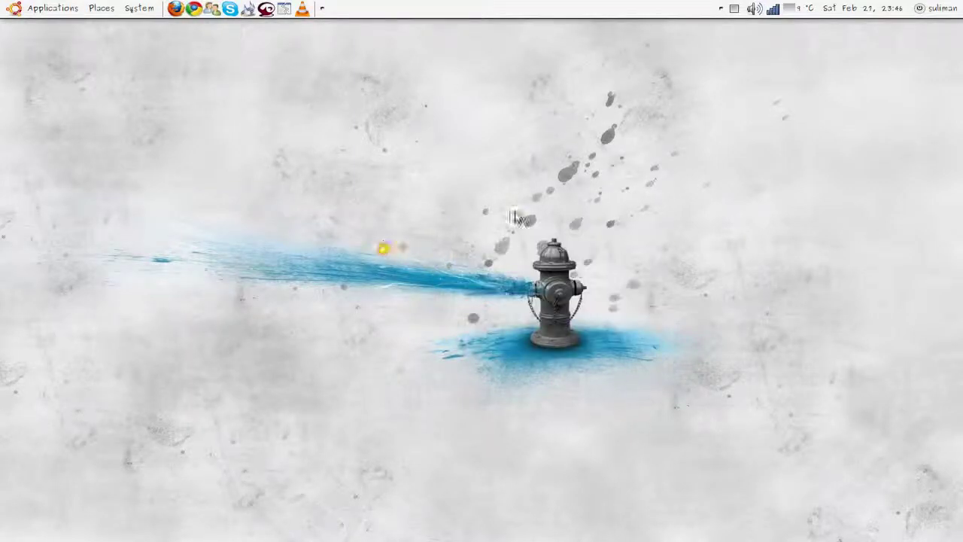
{"action": "left_click", "coordinate": [304, 11]}
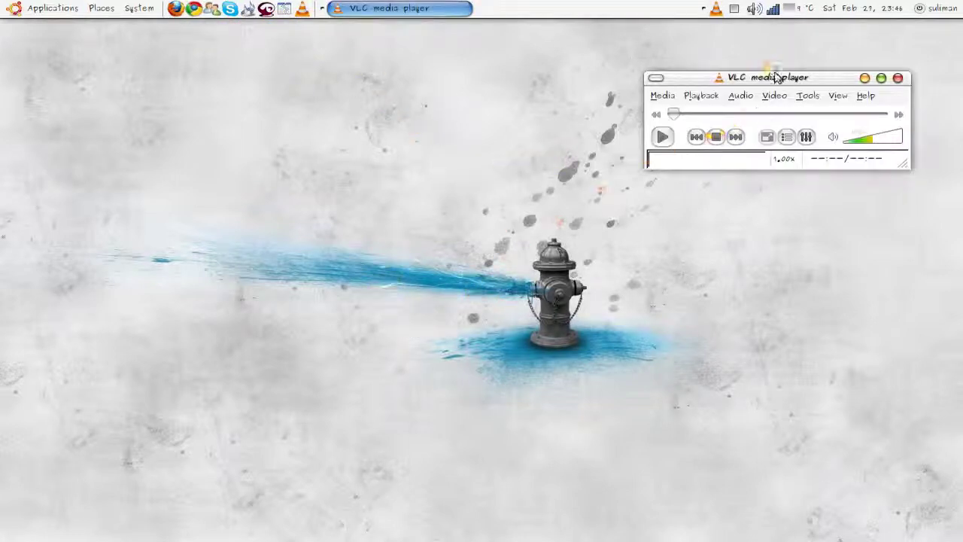
{"action": "mouse_move", "coordinate": [767, 77]}
{"action": "left_mouse_down"}
{"action": "mouse_move", "coordinate": [470, 128]}
{"action": "mouse_move", "coordinate": [410, 271]}
{"action": "left_mouse_up"}
{"action": "left_click", "coordinate": [518, 283]}
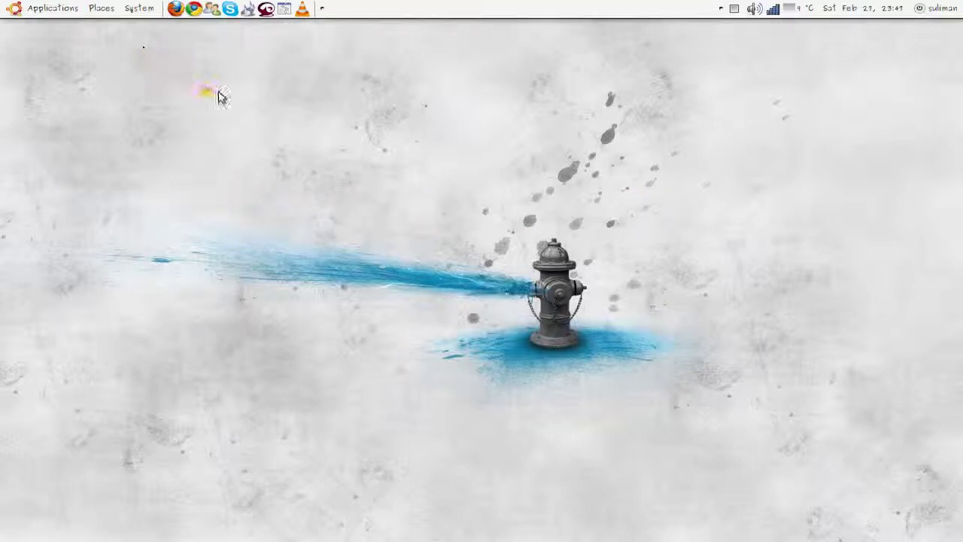
- Check the display settings, keeping the standard display settings, and close them
{"action": "left_click", "coordinate": [138, 8]}
{"action": "mouse_move", "coordinate": [180, 28]}
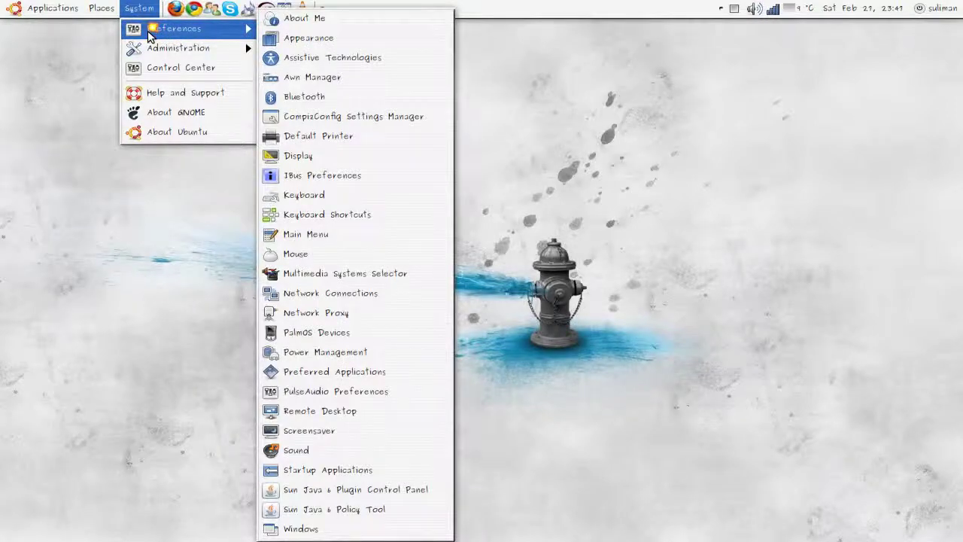
{"action": "left_click", "coordinate": [331, 156]}
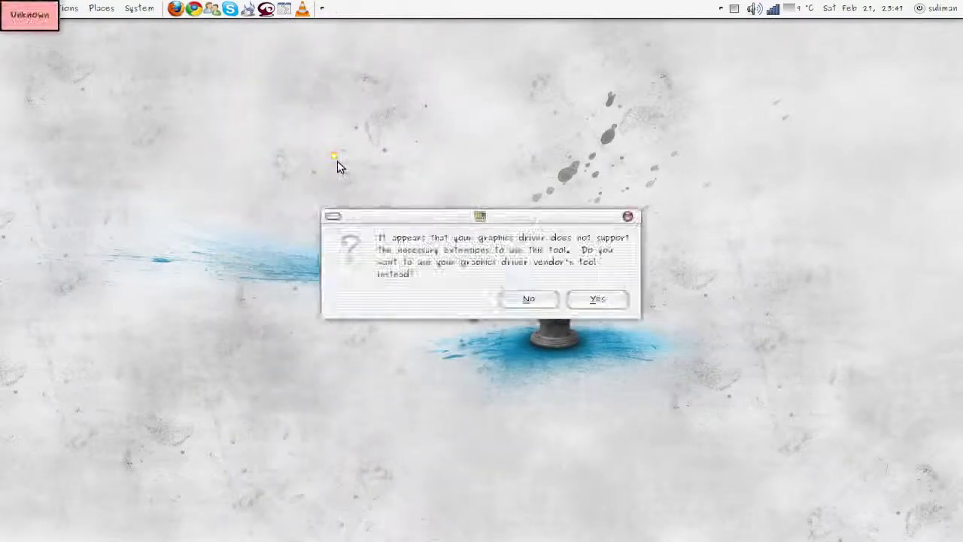
{"action": "left_click", "coordinate": [544, 301]}
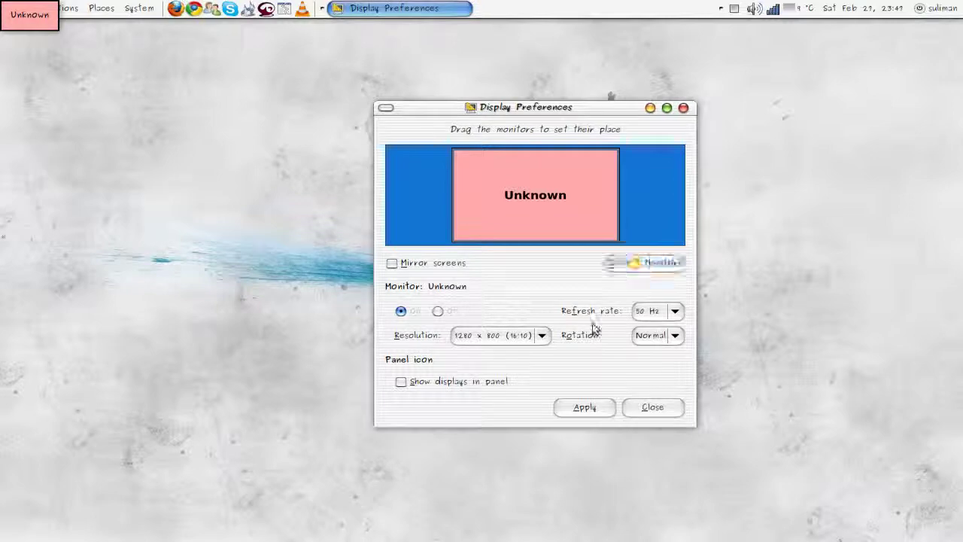
{"action": "left_click", "coordinate": [653, 408]}
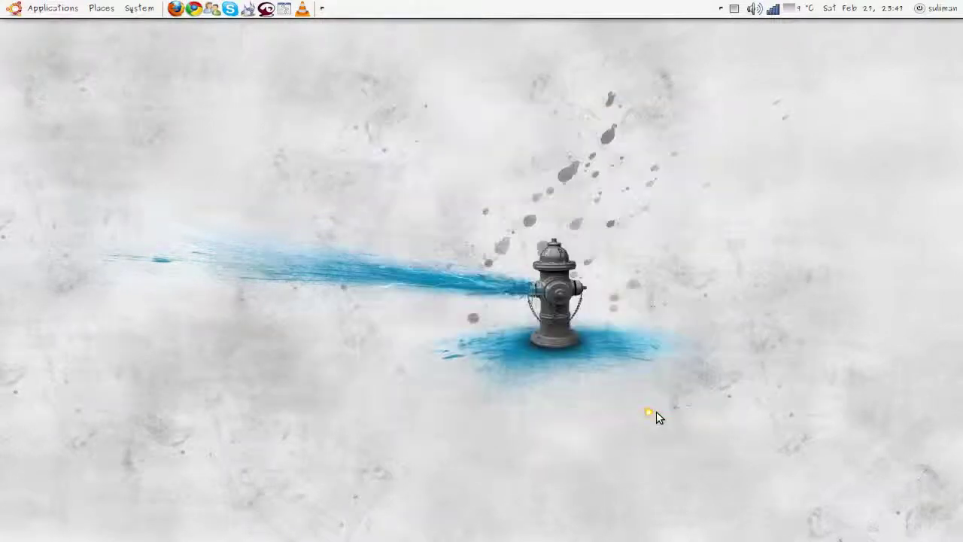
- Launch NVIDIA X Server Settings on X Server Display Configuration and list the available displays
{"action": "left_click", "coordinate": [140, 8]}
{"action": "mouse_move", "coordinate": [179, 48]}
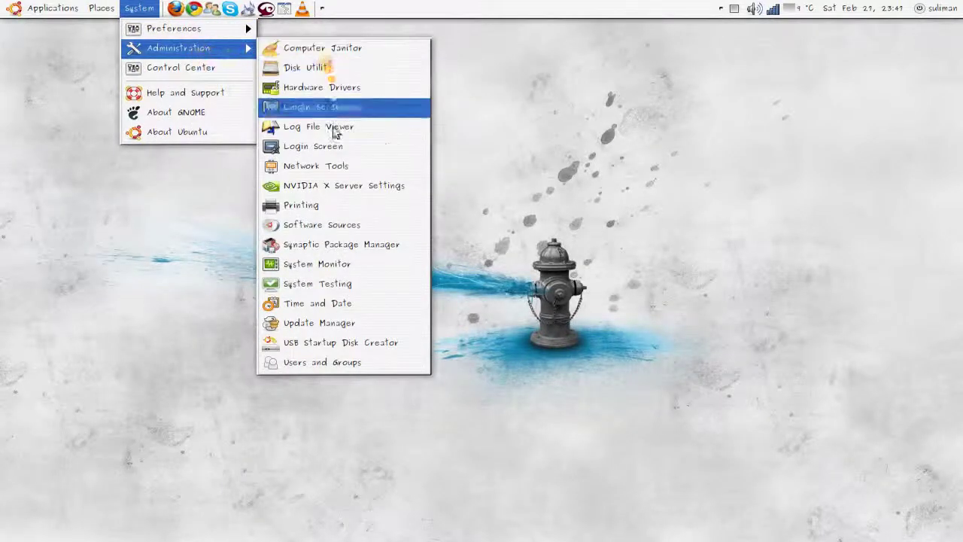
{"action": "left_click", "coordinate": [335, 188]}
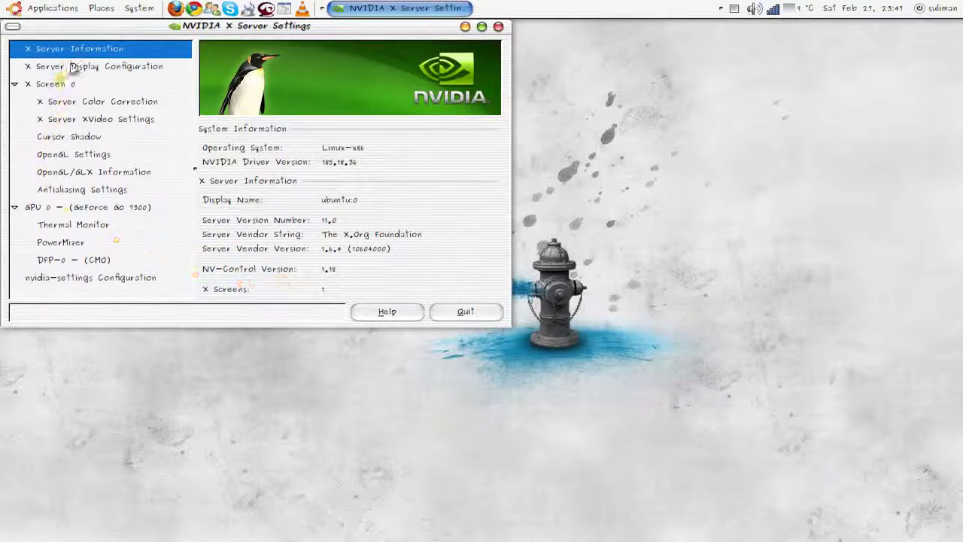
{"action": "left_click", "coordinate": [78, 69]}
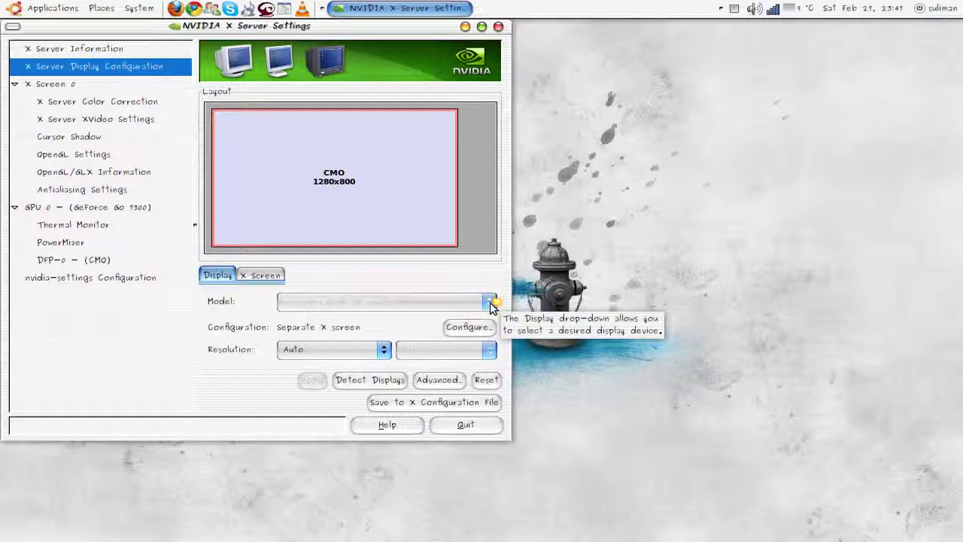
{"action": "left_click", "coordinate": [487, 303]}
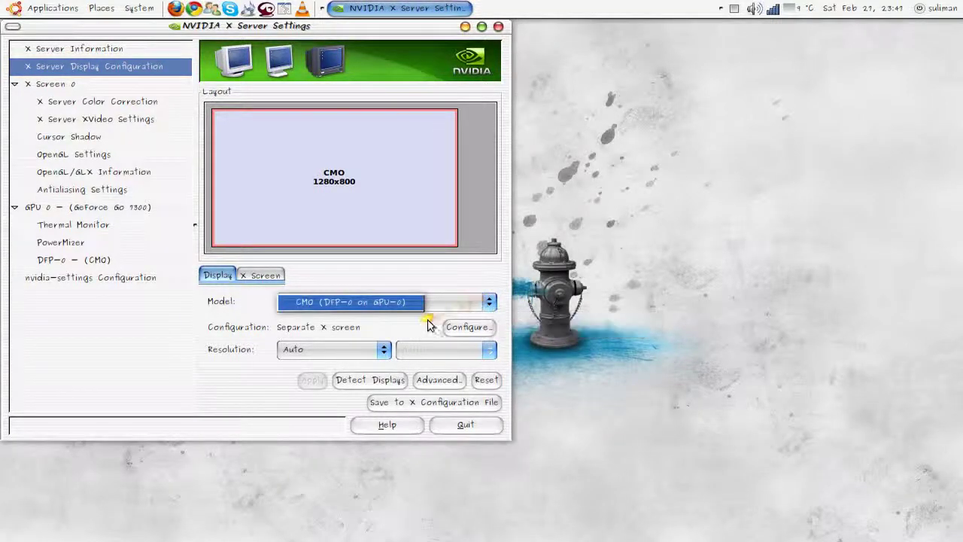
- Select the CMO (DFP-0 on GPU-0) display, then quit NVIDIA X Server Settings
{"action": "left_click", "coordinate": [375, 305]}
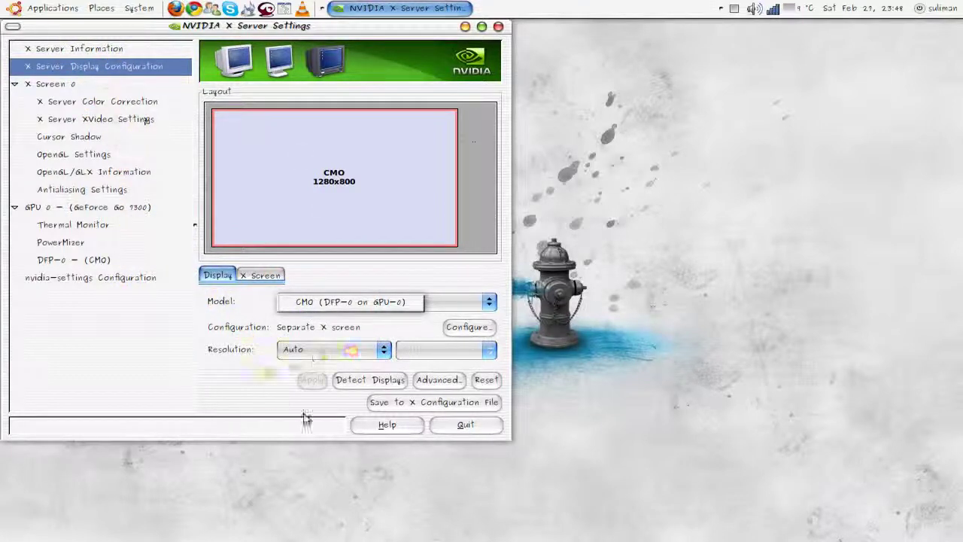
{"action": "left_click", "coordinate": [444, 426]}
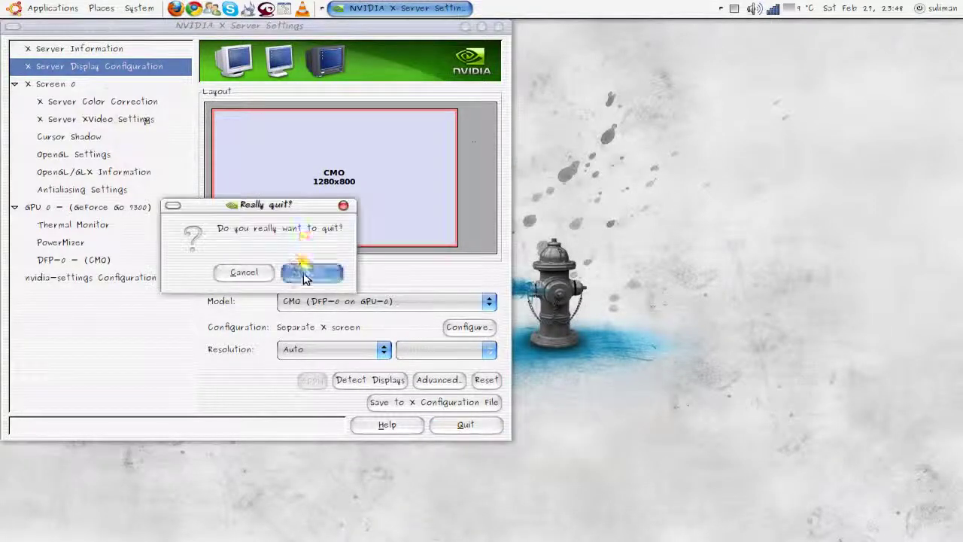
- Confirm Quit in the 'Really quit?' dialog to return to the hydrant wallpaper desktop
{"action": "left_click", "coordinate": [304, 275]}
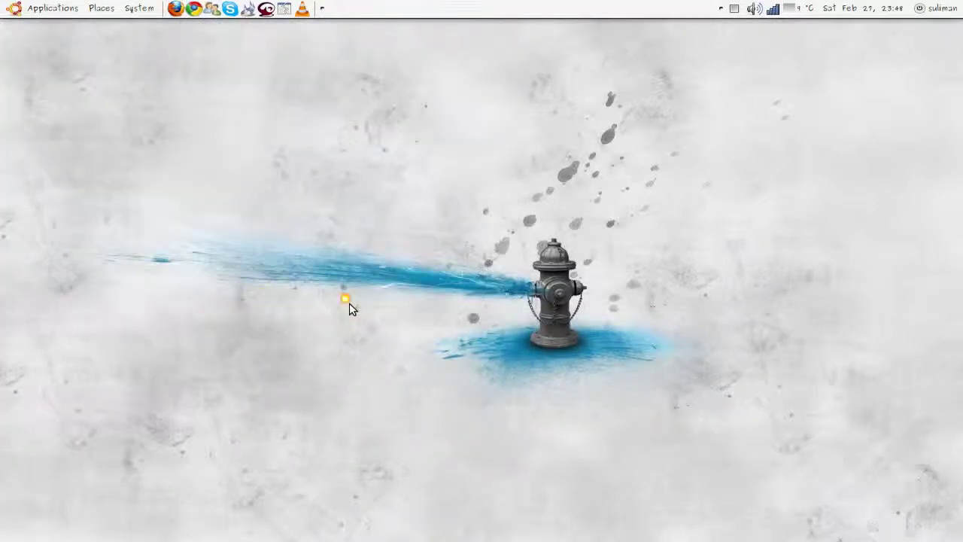